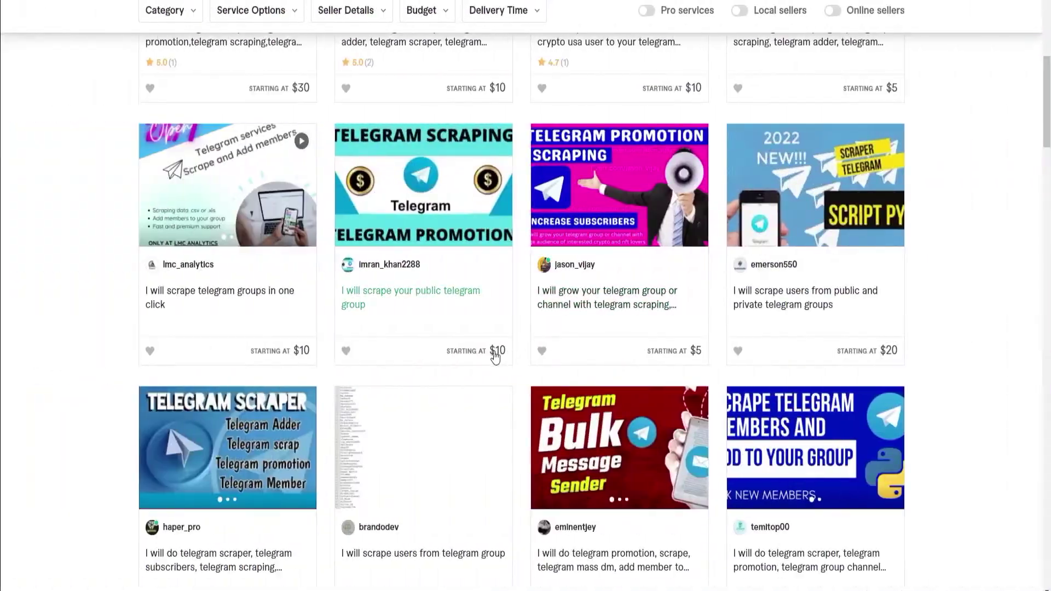
# Step: Scroll through the Fiverr Telegram scraper gig listings down to the pagination bar
pyautogui.scroll(-2, 503, 359)
pyautogui.scroll(-5, 502, 360)
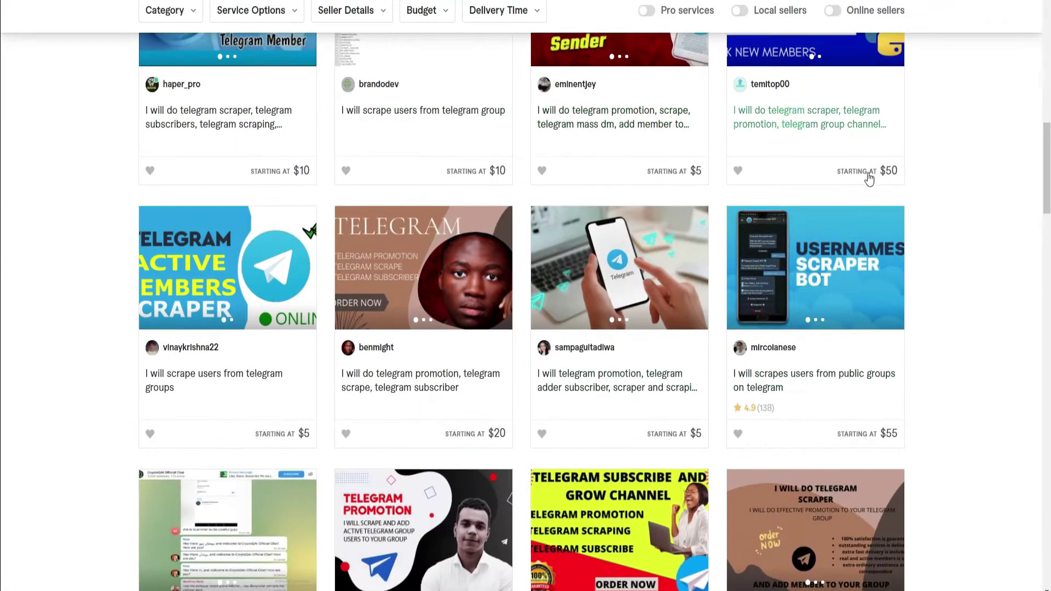
pyautogui.scroll(-4, 732, 310)
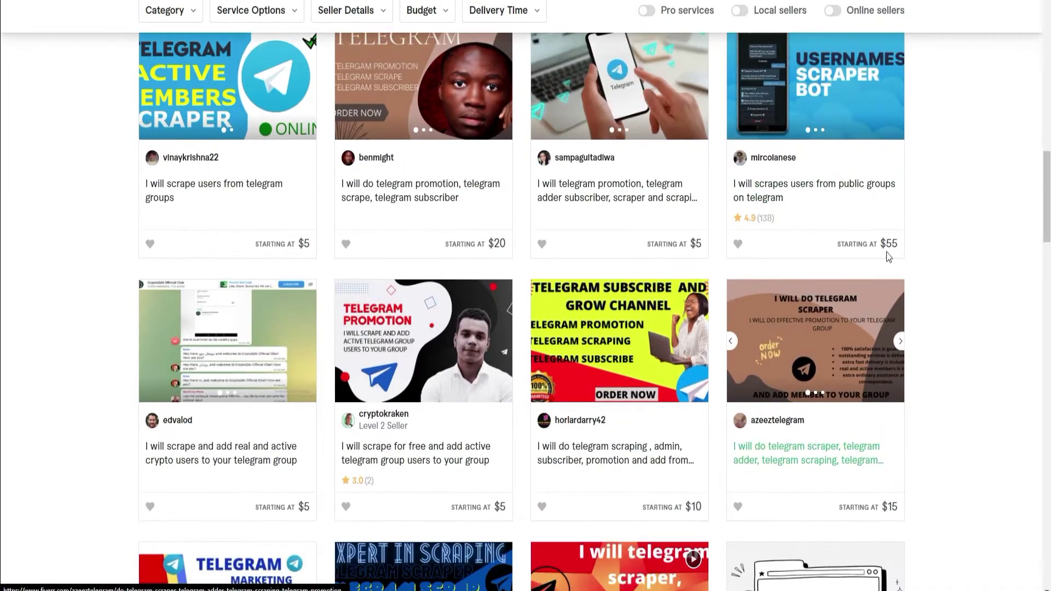
pyautogui.scroll(-5, 520, 291)
pyautogui.scroll(-5, 519, 290)
pyautogui.scroll(-9, 520, 291)
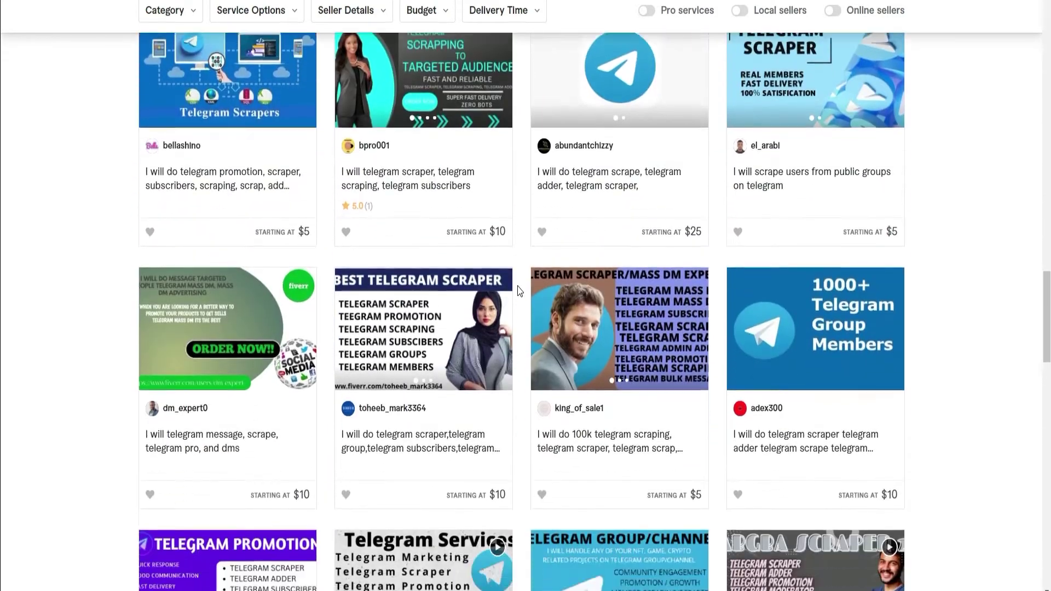
pyautogui.scroll(-11, 520, 290)
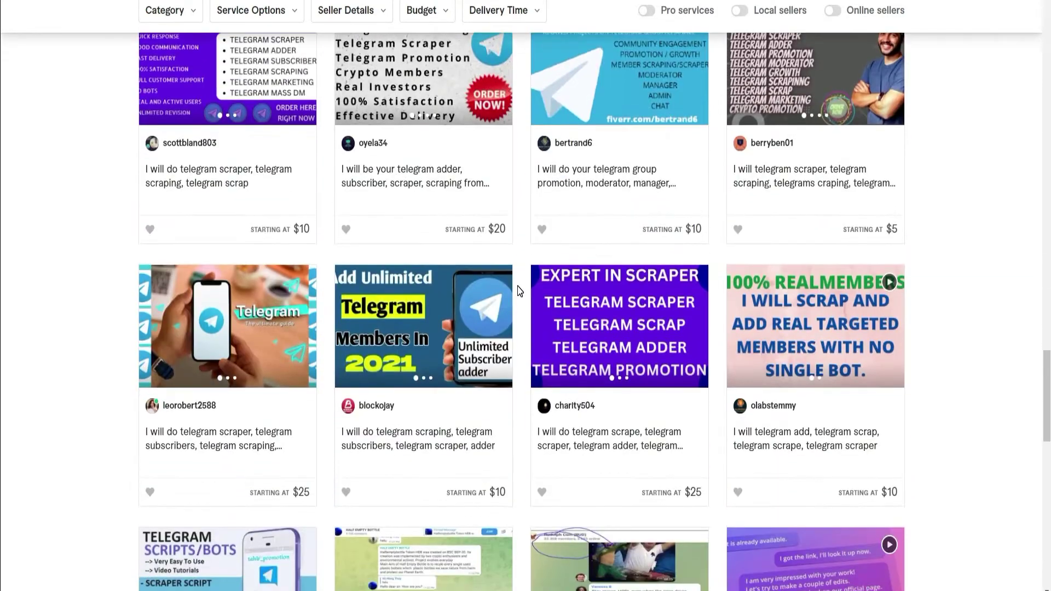
pyautogui.scroll(-6, 520, 291)
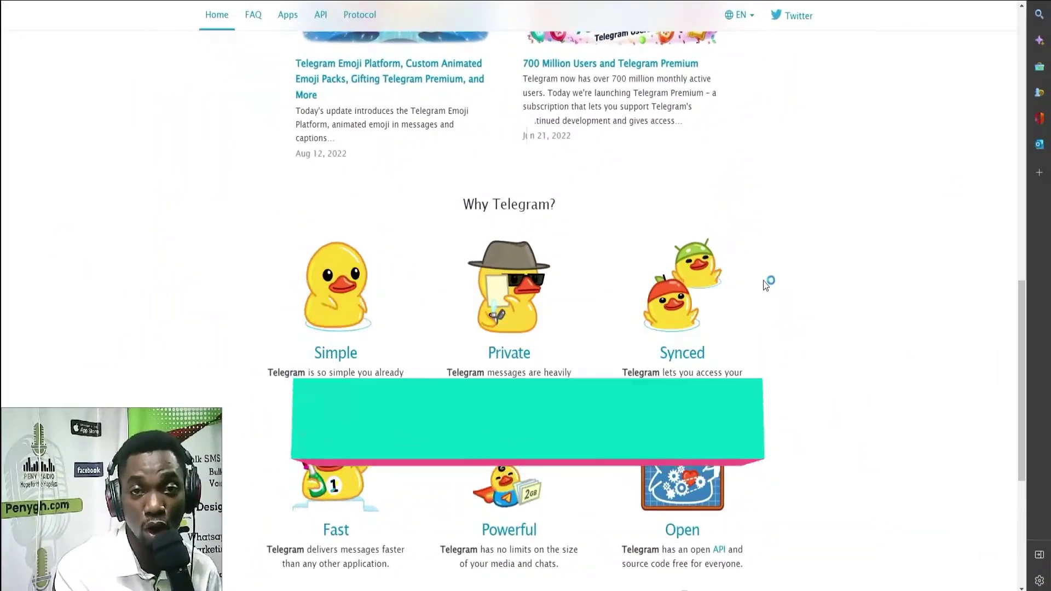
pyautogui.scroll(-5, 765, 284)
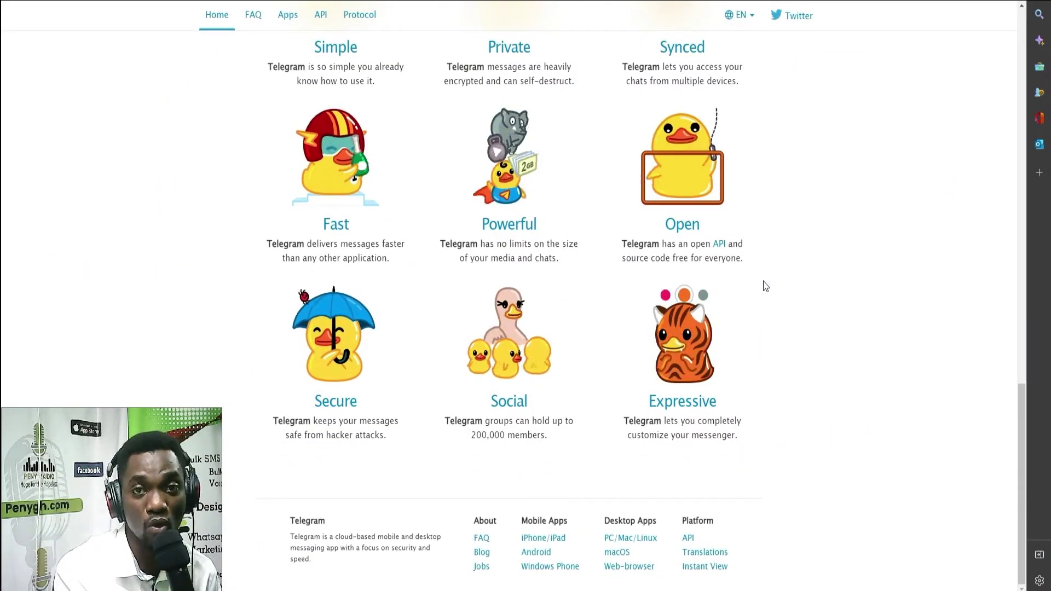
pyautogui.scroll(6, 765, 286)
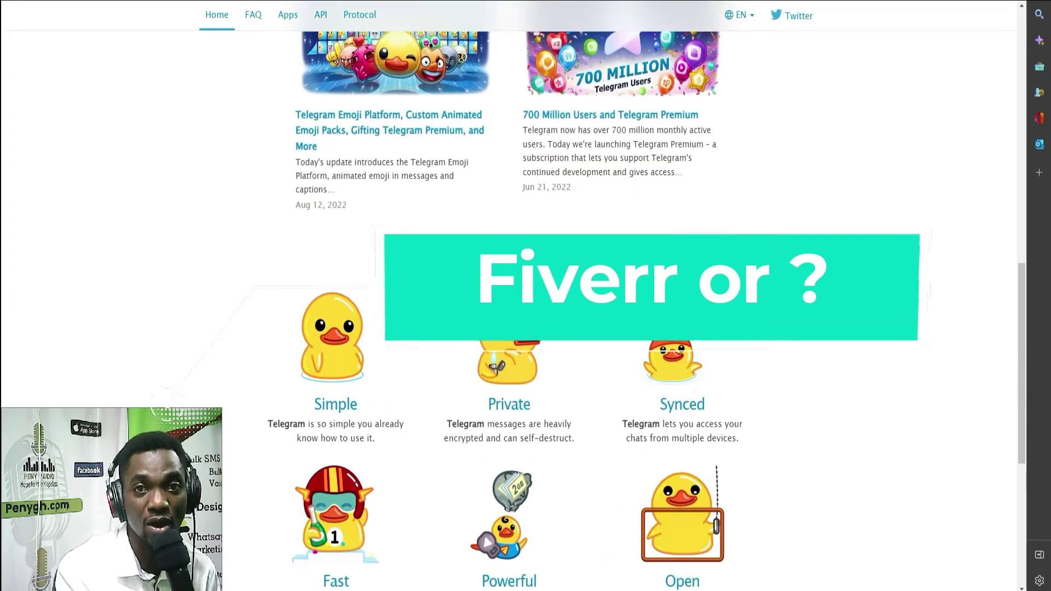
pyautogui.scroll(6, 509, 295)
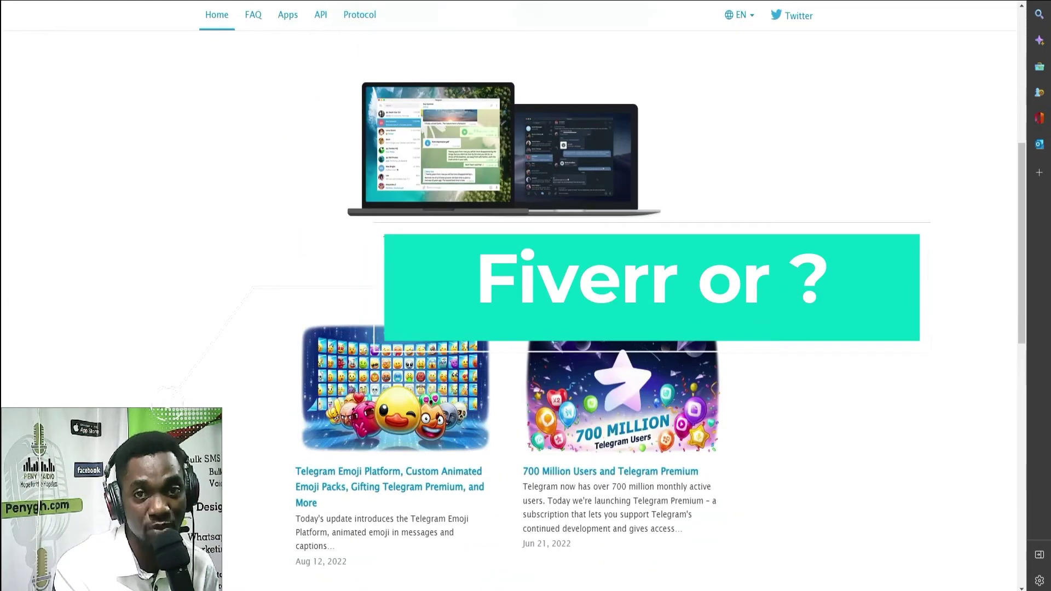
pyautogui.scroll(7, 509, 295)
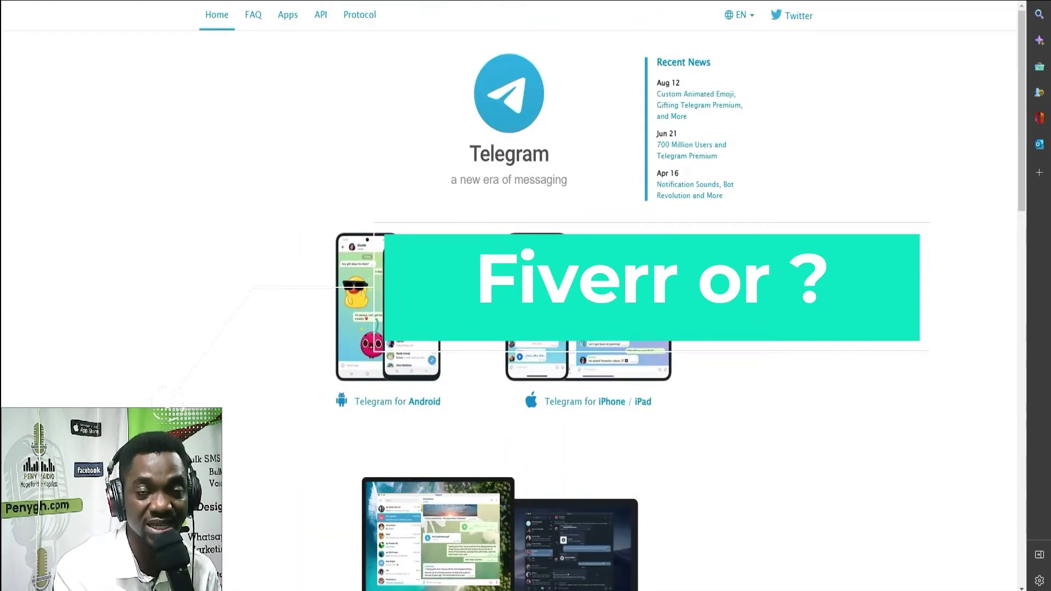
pyautogui.scroll(-6, 765, 284)
pyautogui.scroll(-2, 766, 284)
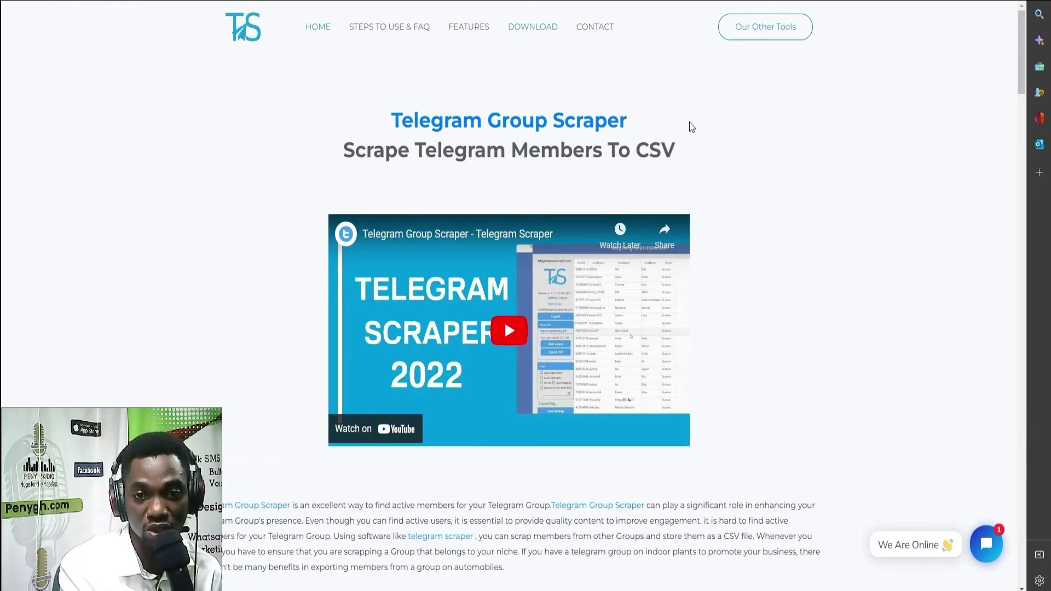
# Step: Read through Steps To Use and Advantages, then request the scraper with DOWNLOAD NOW
pyautogui.scroll(-7, 689, 122)
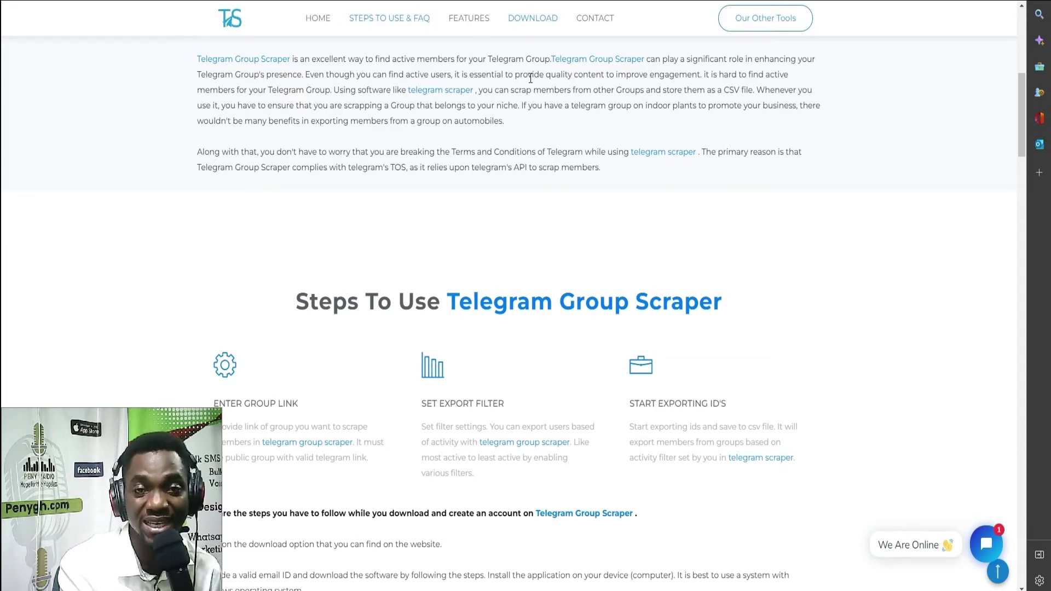
pyautogui.scroll(-3, 530, 78)
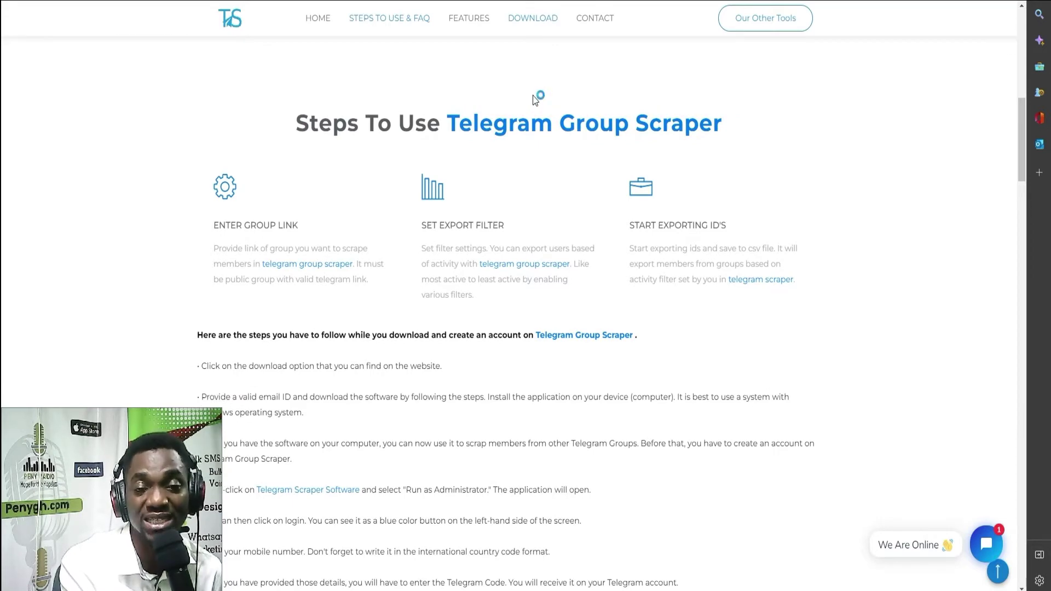
pyautogui.scroll(-3, 535, 102)
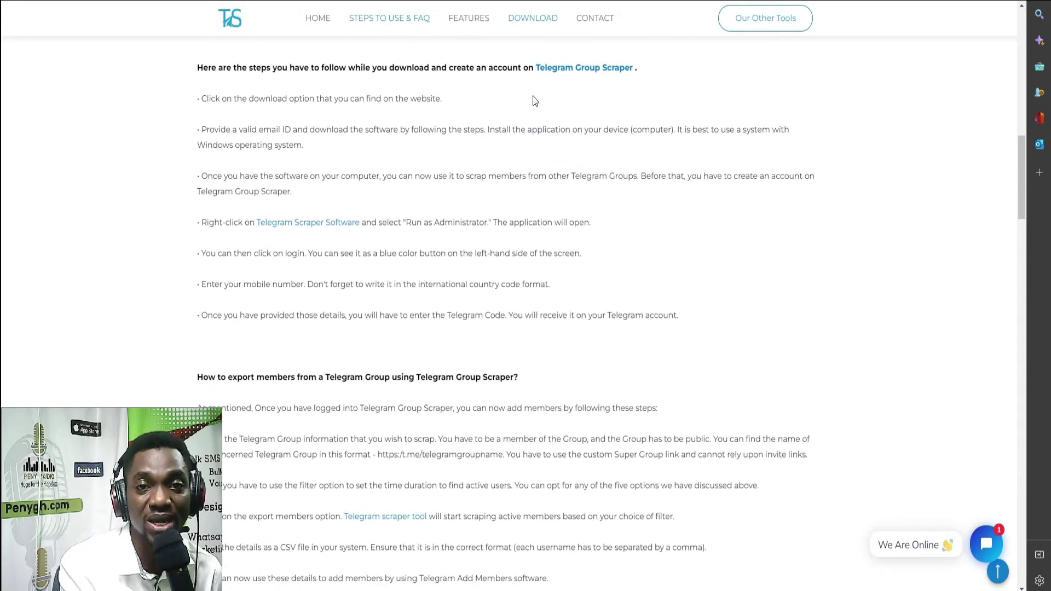
pyautogui.scroll(-5, 535, 101)
pyautogui.scroll(-20, 580, 114)
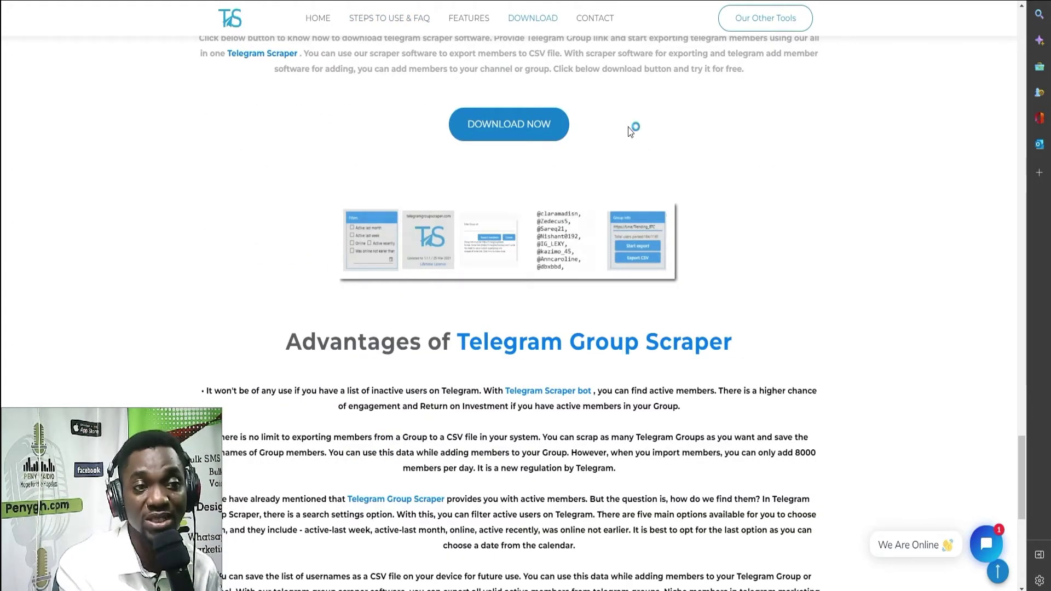
pyautogui.scroll(-3, 651, 153)
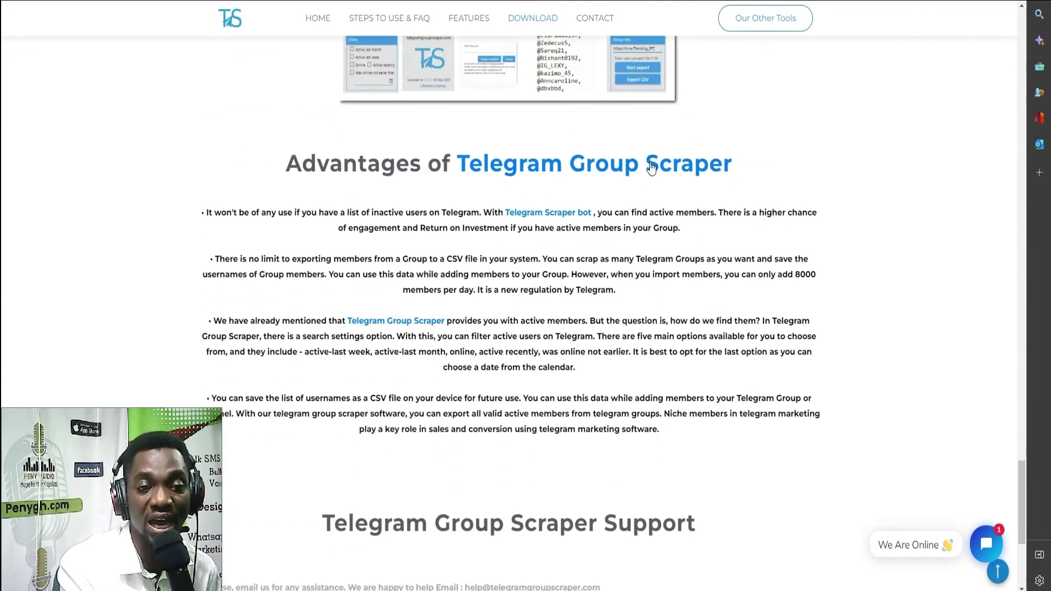
pyautogui.scroll(7, 617, 301)
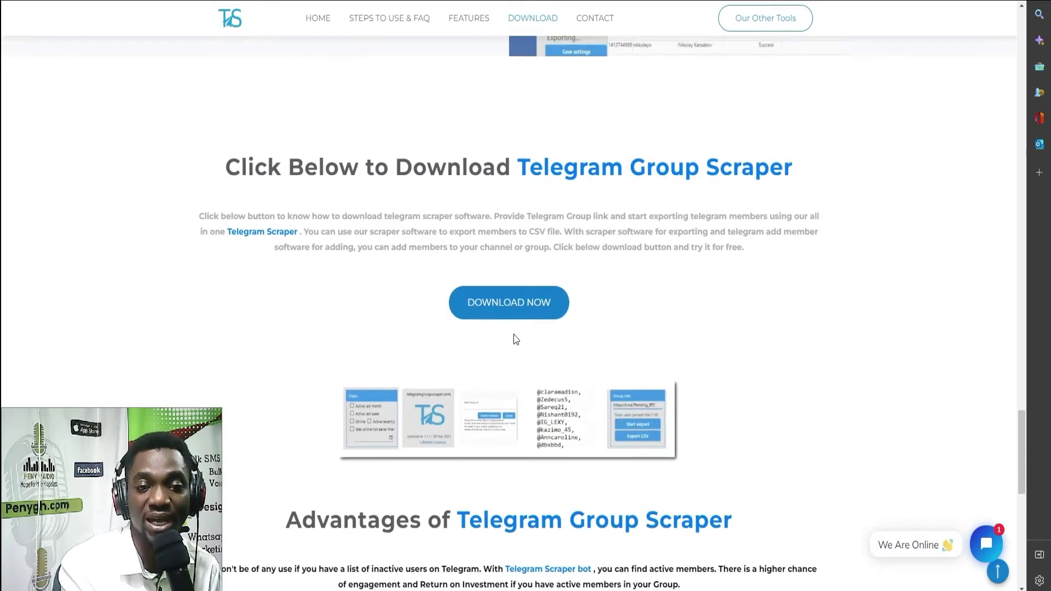
pyautogui.click(513, 305)
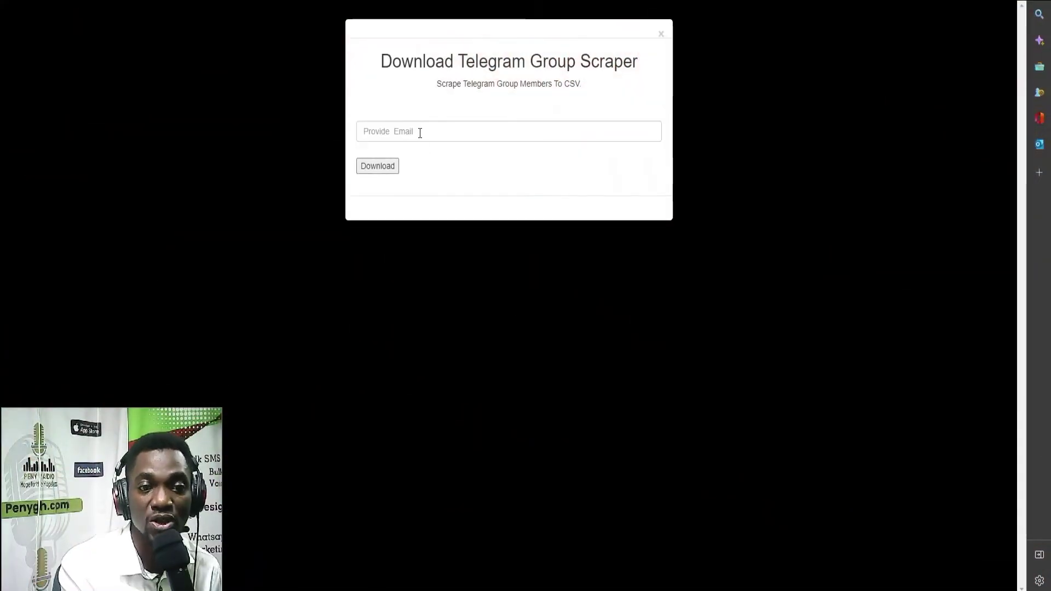
# Step: Submit a saved email address to download the scraper setup file and launch its installer
pyautogui.click(418, 132)
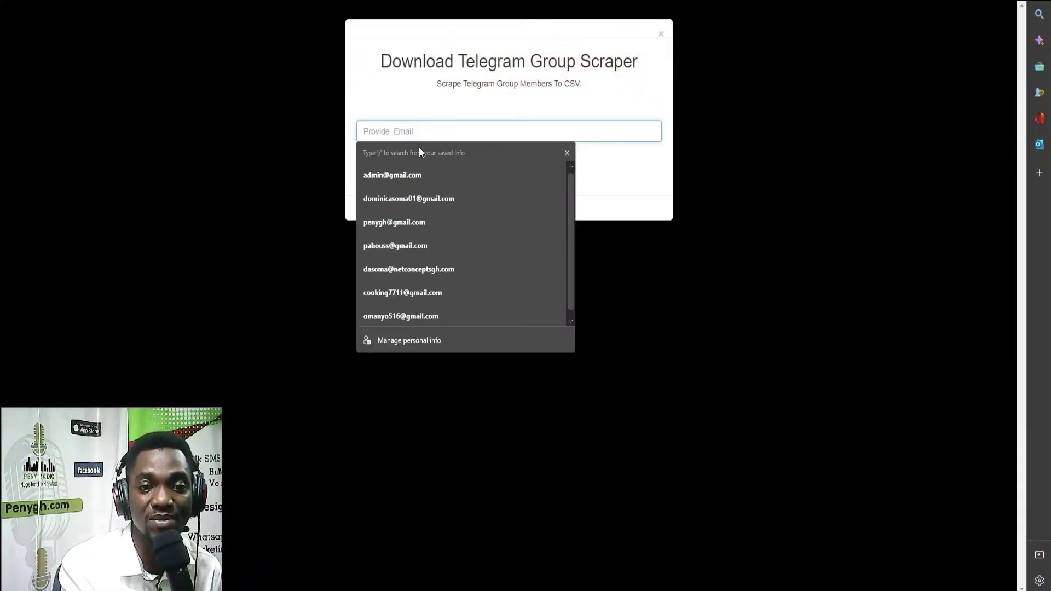
pyautogui.click(420, 198)
pyautogui.click(363, 166)
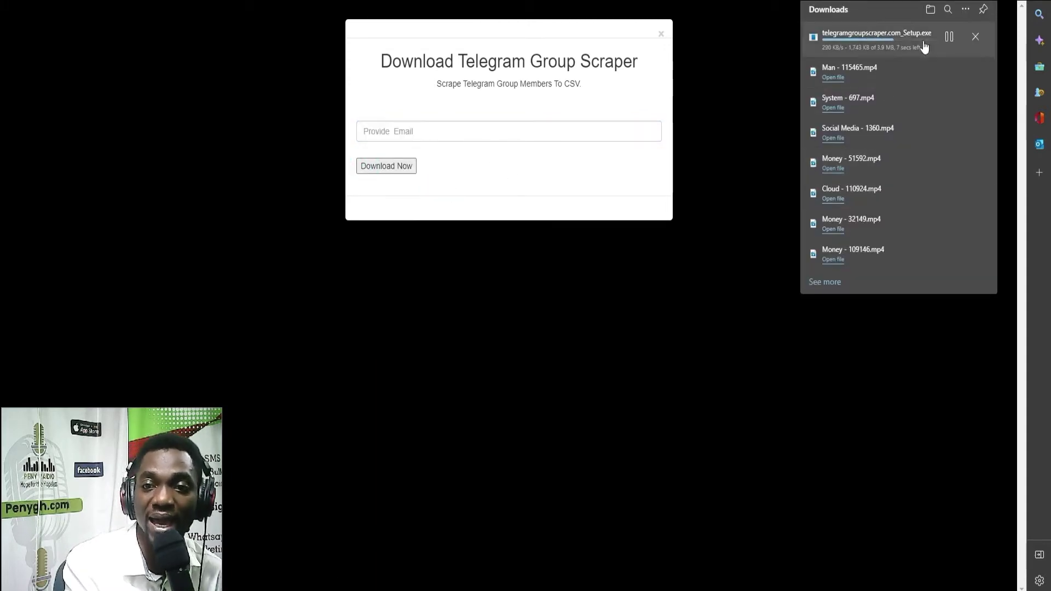
pyautogui.click(874, 36)
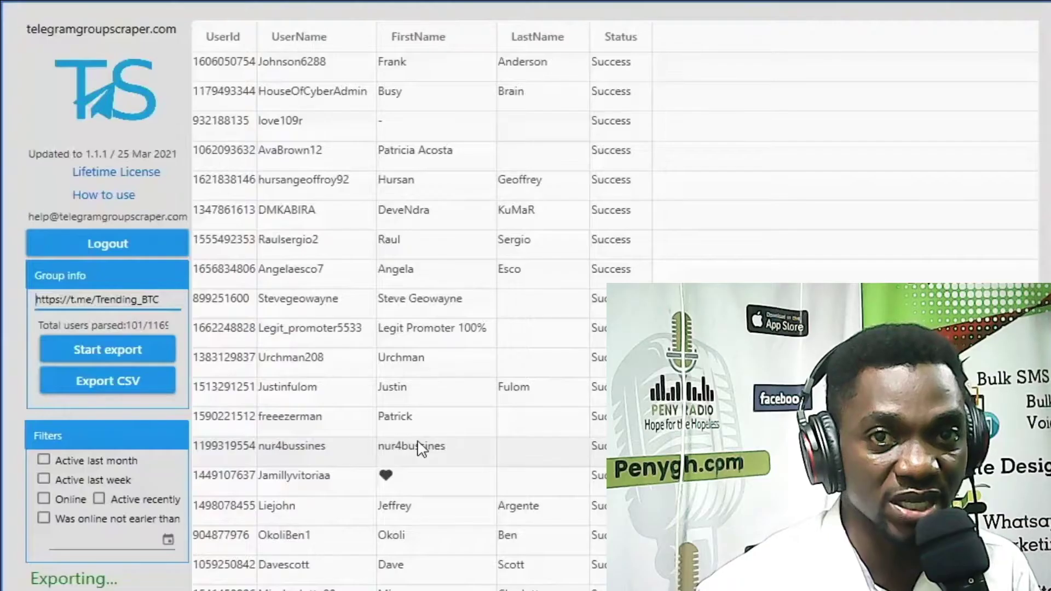
# Step: Scroll the Trending_BTC member table during export, then start a CSV save named TG
pyautogui.scroll(-8, 452, 320)
pyautogui.scroll(-2, 452, 320)
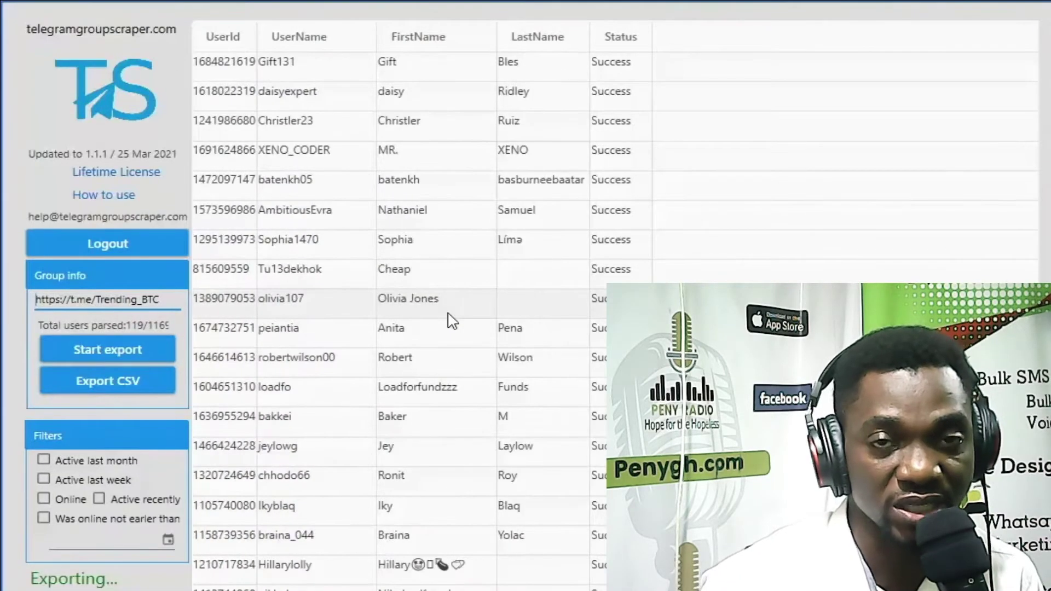
pyautogui.scroll(-2, 452, 320)
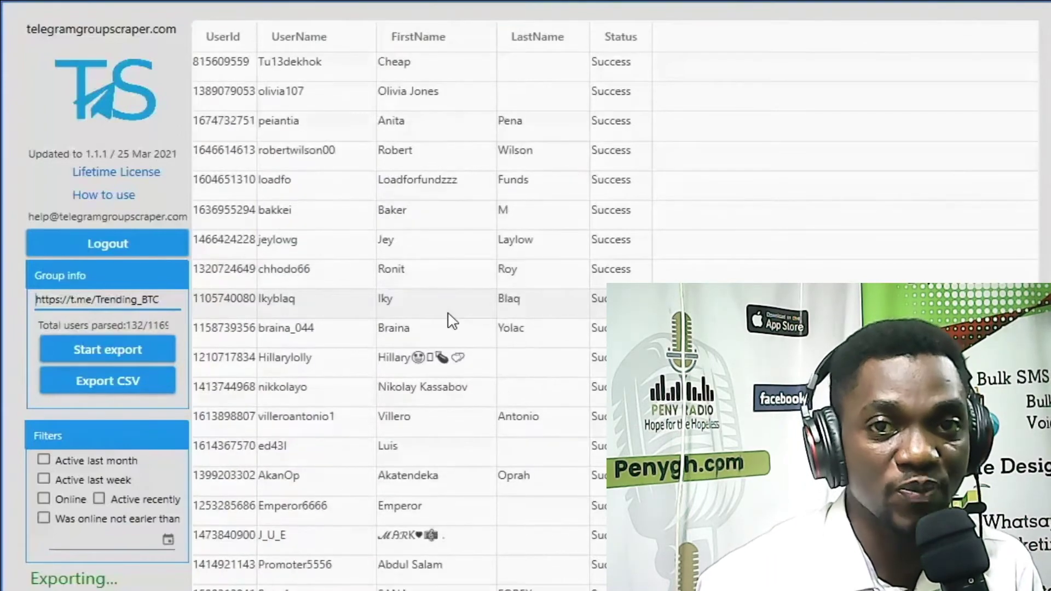
pyautogui.scroll(-3, 452, 320)
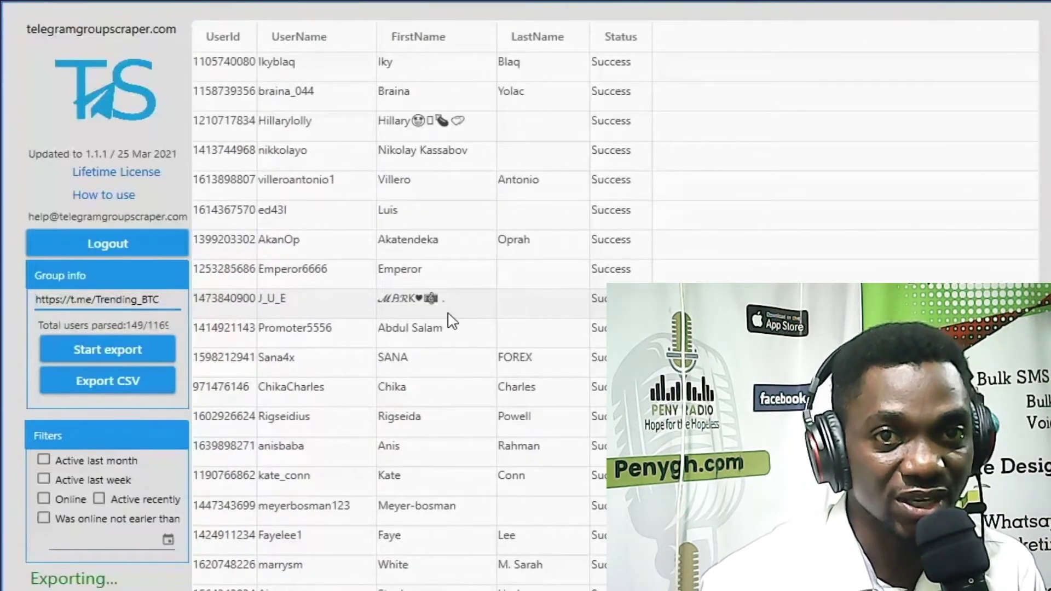
pyautogui.scroll(-8, 452, 320)
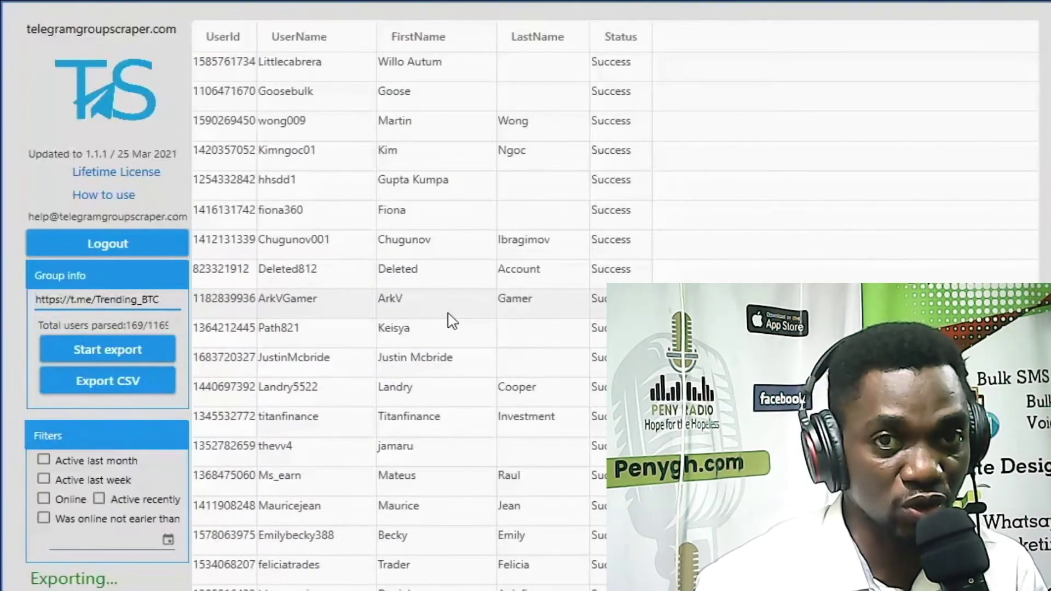
pyautogui.click(107, 381)
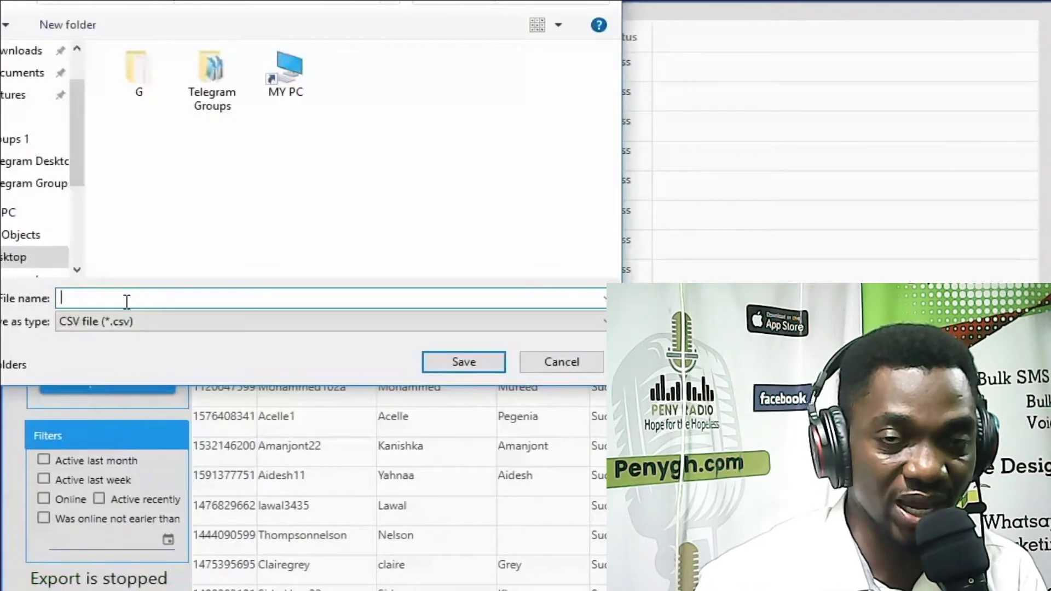
pyautogui.write('TG')
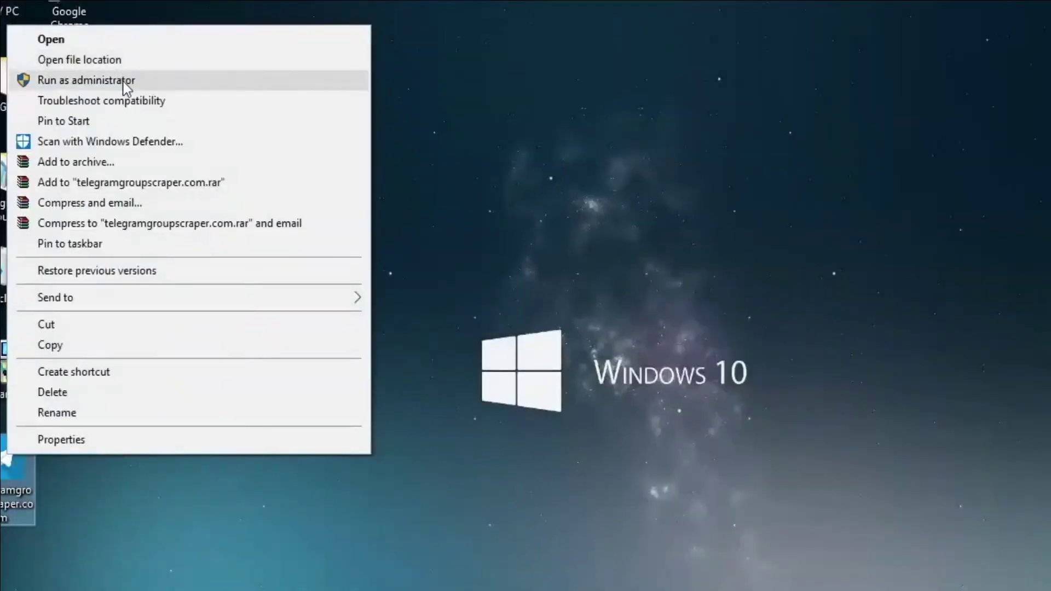
# Step: Run the scraper as administrator and log in with the phone number and verification code
pyautogui.click(125, 82)
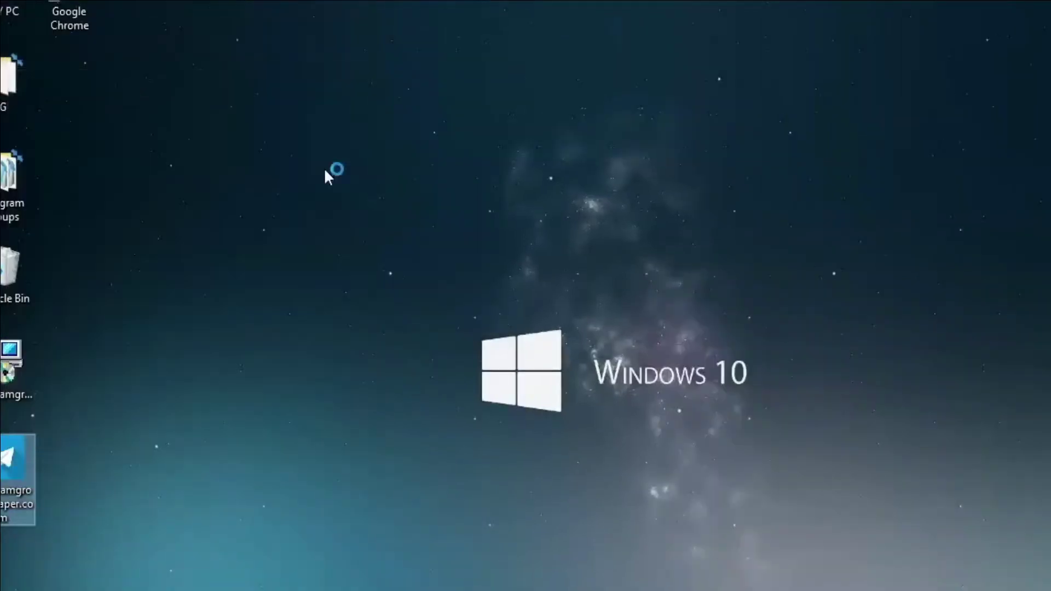
pyautogui.click(567, 487)
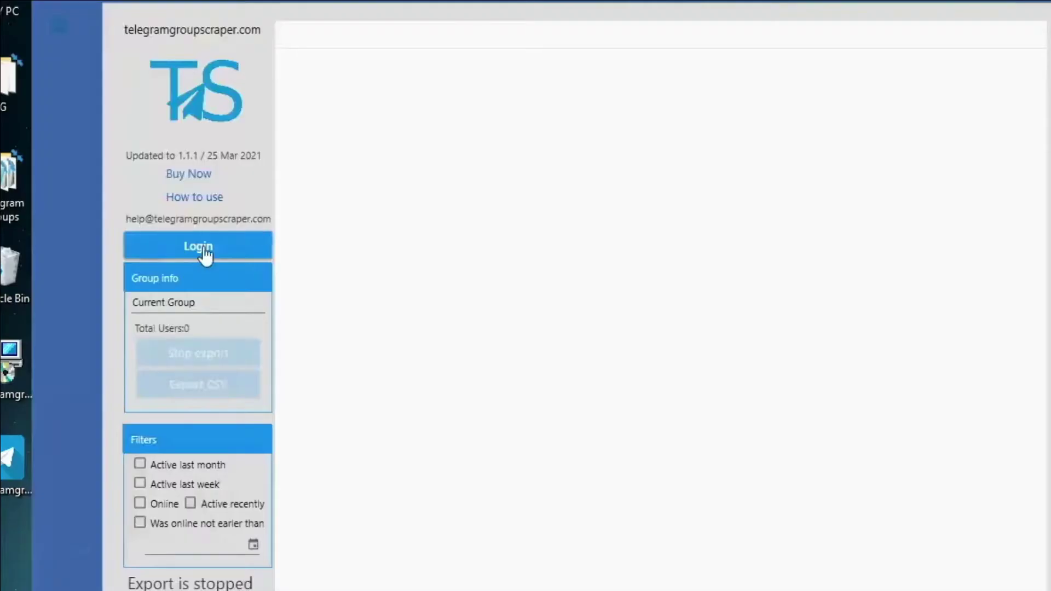
pyautogui.click(197, 254)
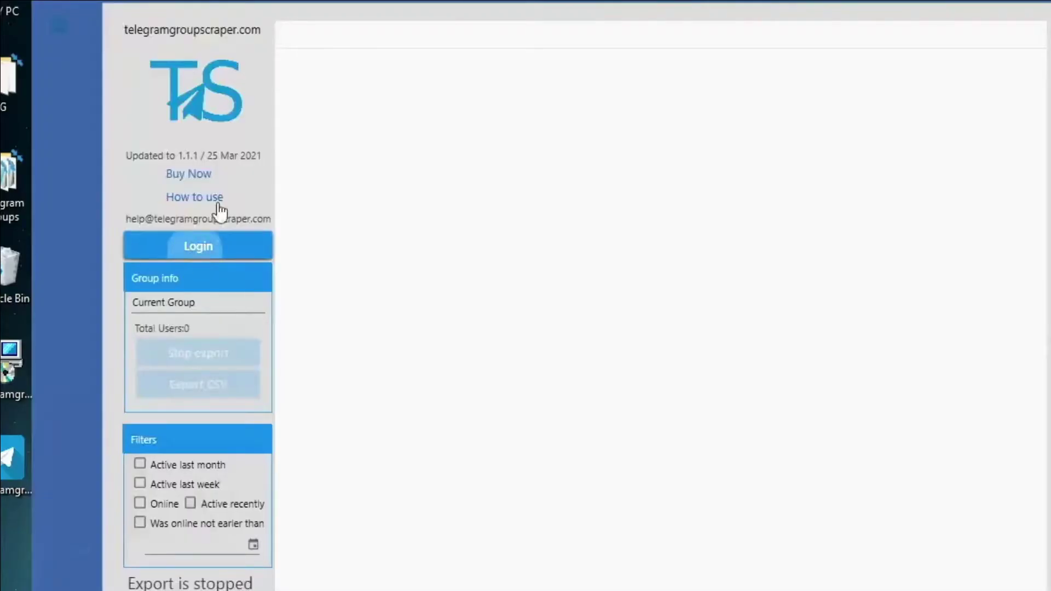
pyautogui.click(529, 311)
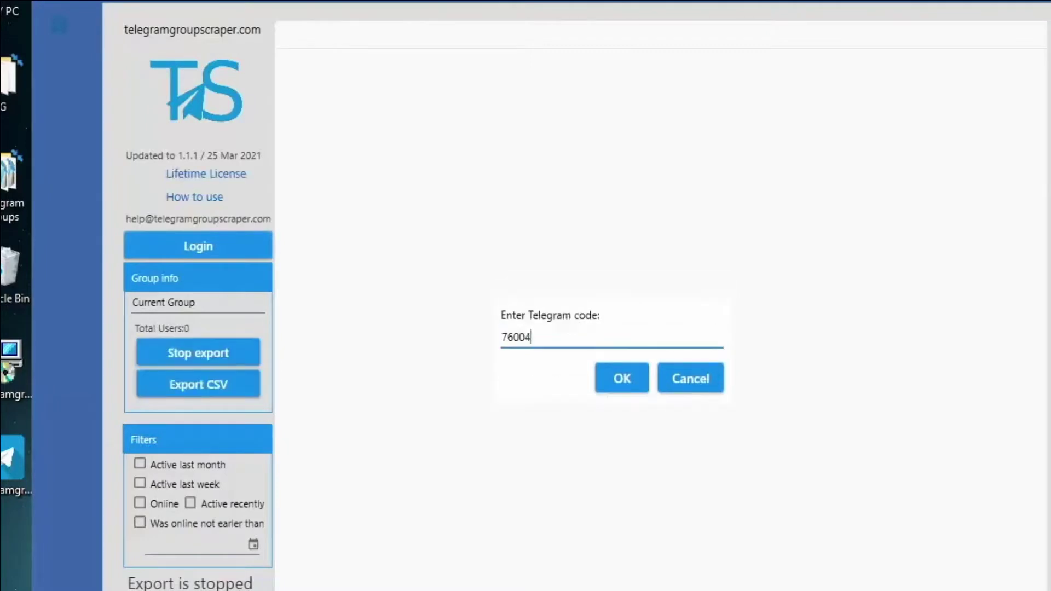
pyautogui.click(615, 380)
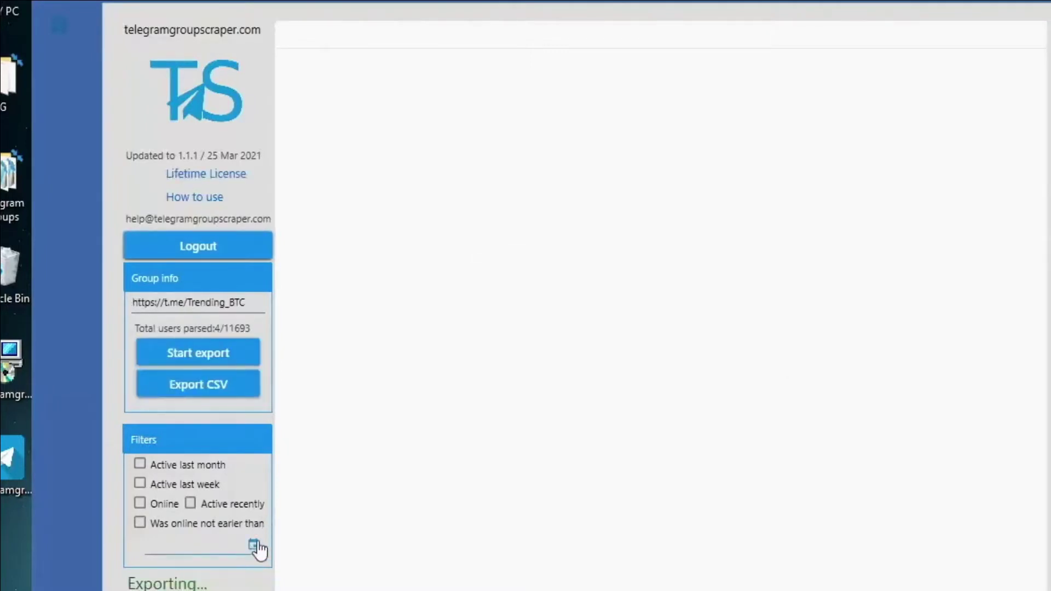
pyautogui.click(254, 545)
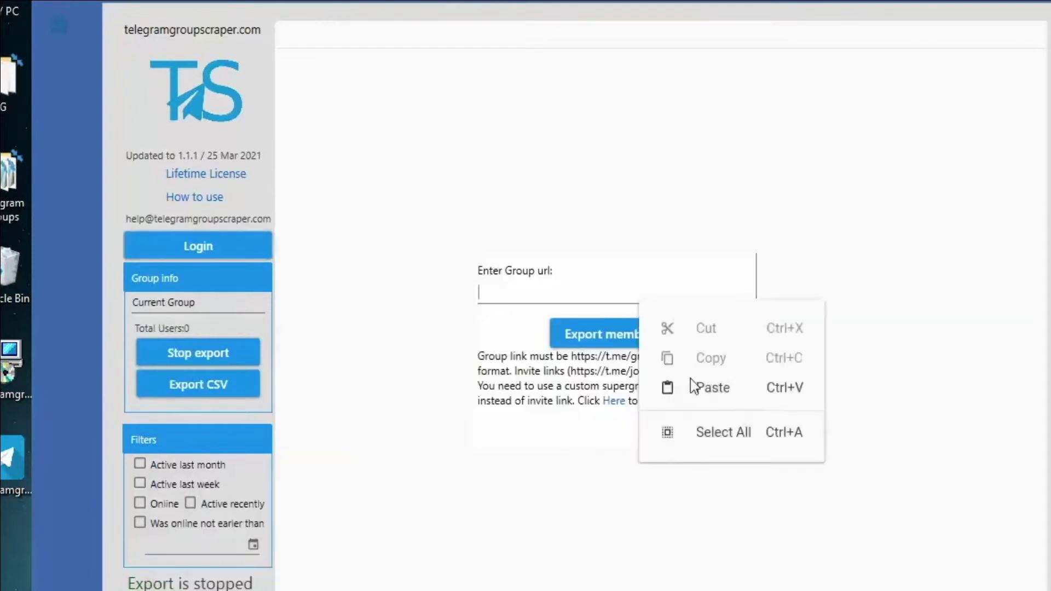
pyautogui.click(702, 386)
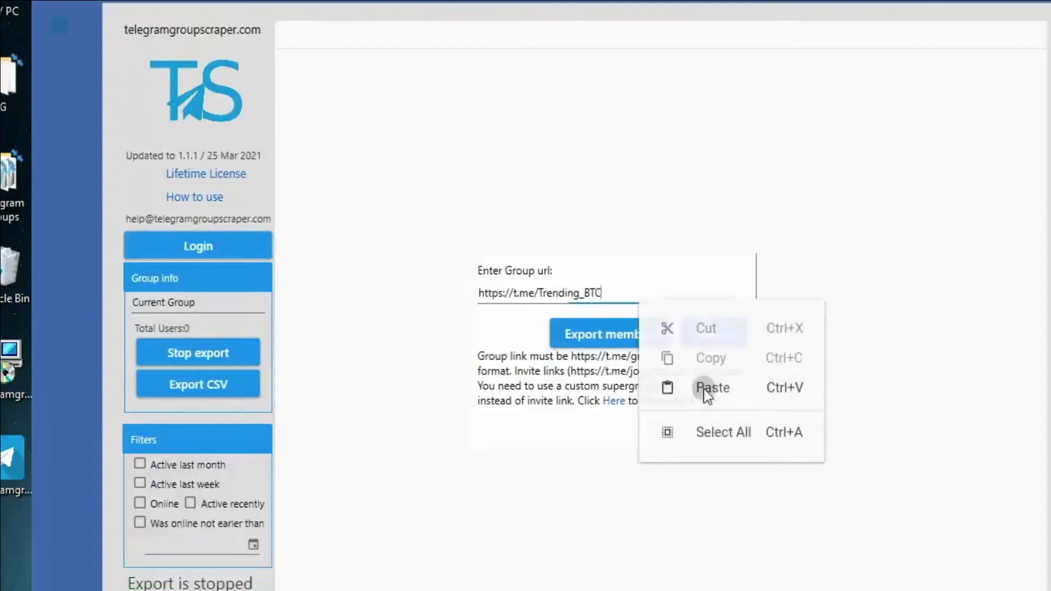
pyautogui.click(610, 335)
pyautogui.click(641, 427)
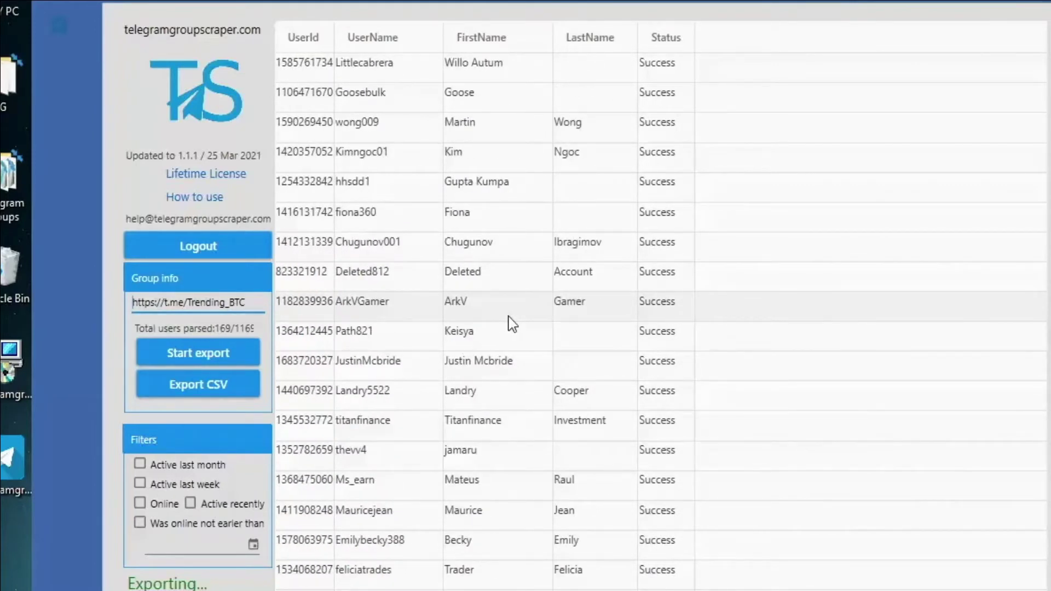
# Step: Save the scraped members to the desktop as a CSV file named TG
pyautogui.click(208, 384)
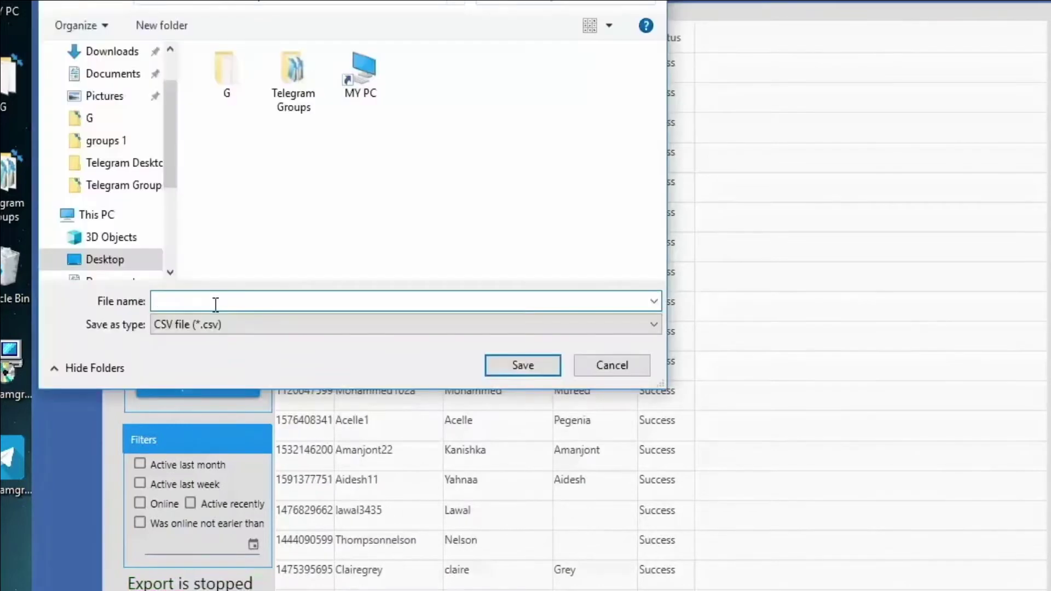
pyautogui.write('TG')
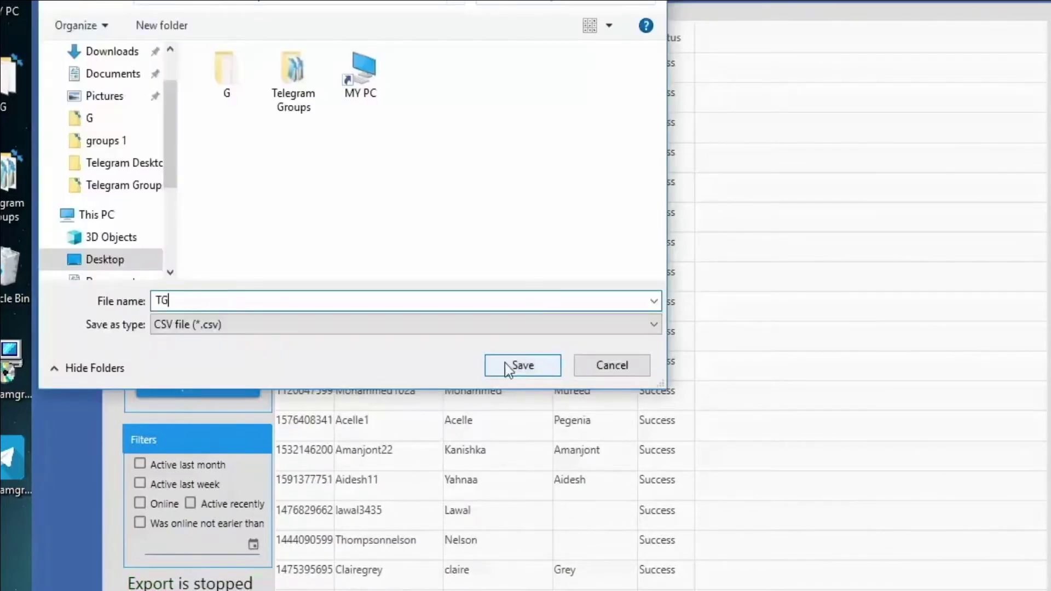
pyautogui.click(506, 365)
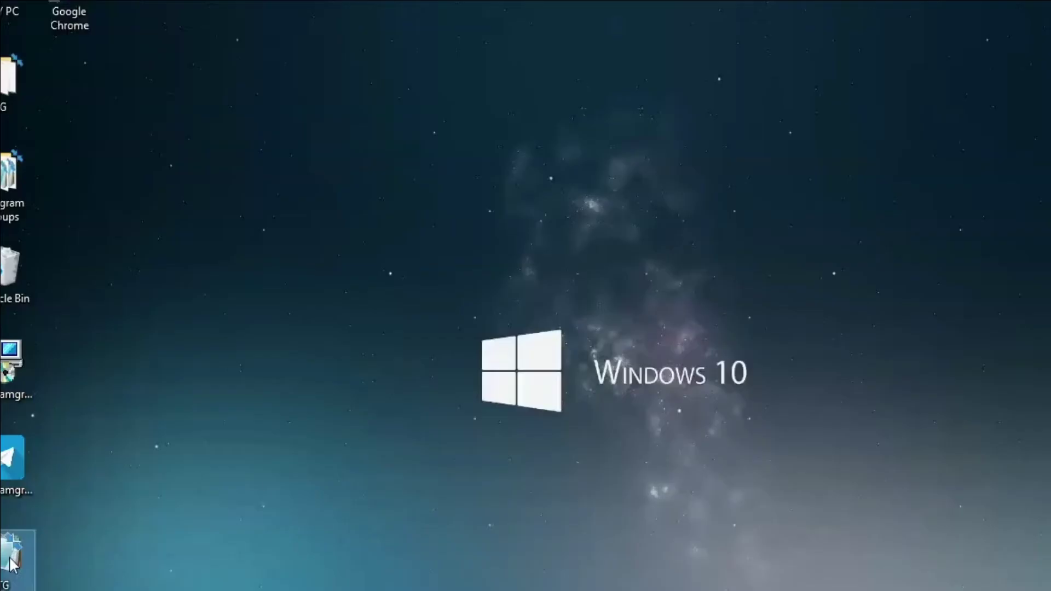
# Step: Open the TG file in Notepad and move its window higher on screen
pyautogui.rightClick(12, 563)
pyautogui.moveTo(171, 246)
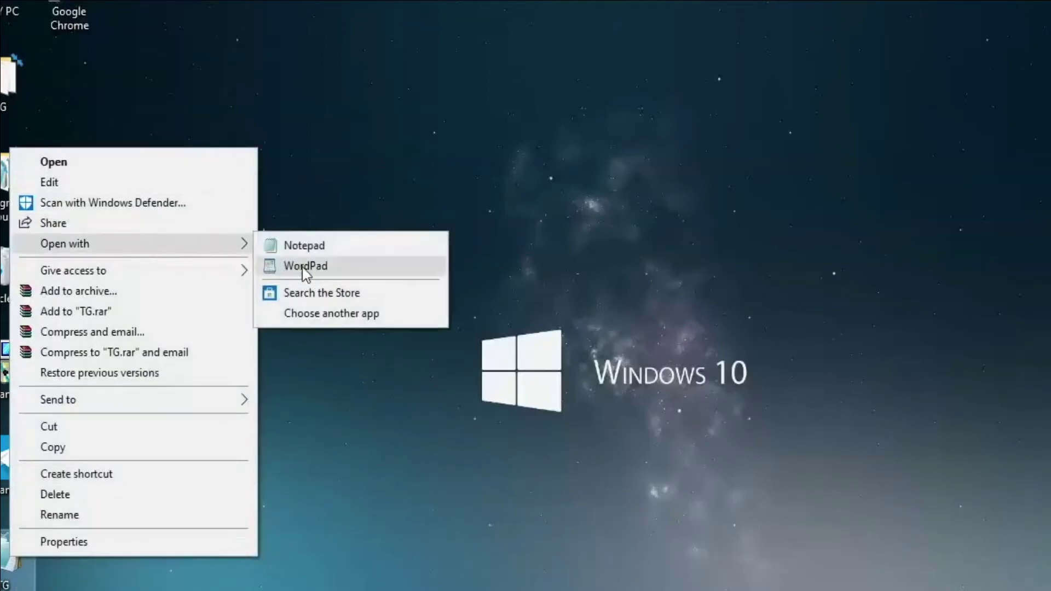
pyautogui.click(306, 247)
pyautogui.moveTo(558, 234); pyautogui.dragTo(518, 0)
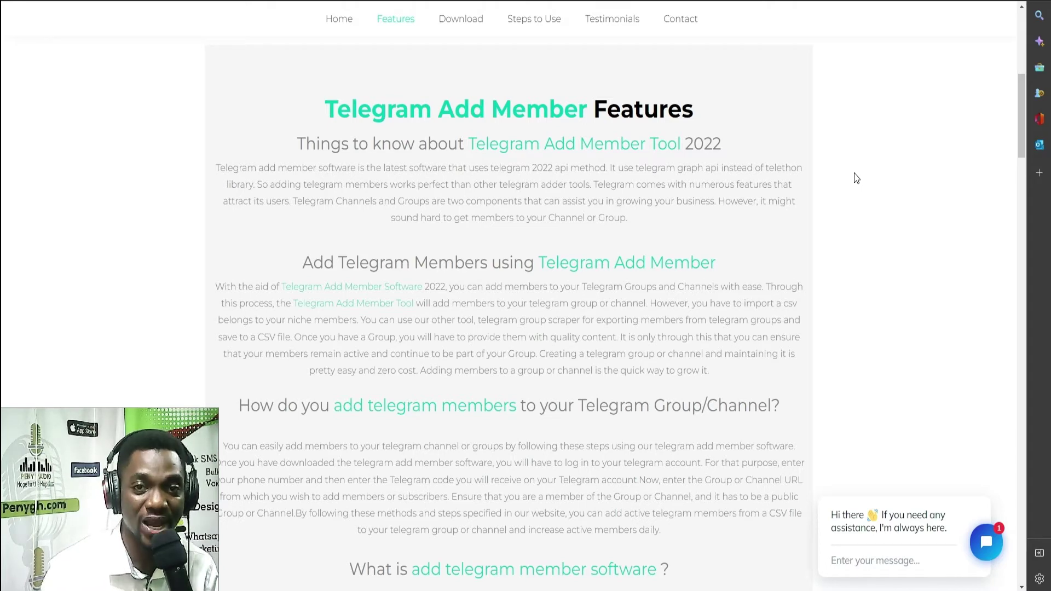
# Step: Browse the Telegram Add Member features, then jump to the Download section
pyautogui.scroll(-6, 803, 90)
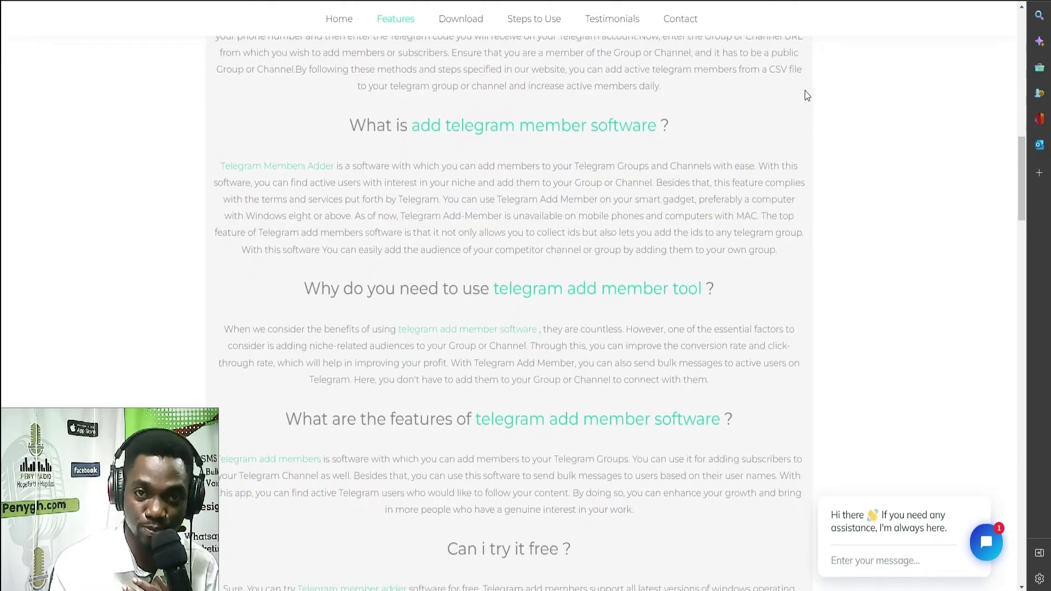
pyautogui.scroll(-6, 805, 89)
pyautogui.scroll(-8, 805, 89)
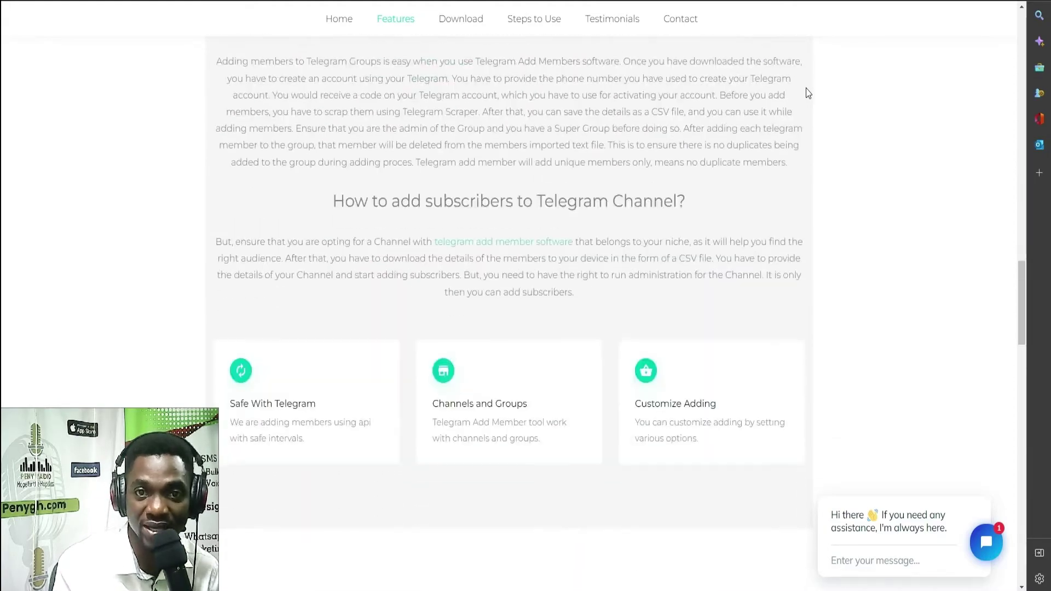
pyautogui.scroll(2, 805, 88)
pyautogui.scroll(15, 805, 89)
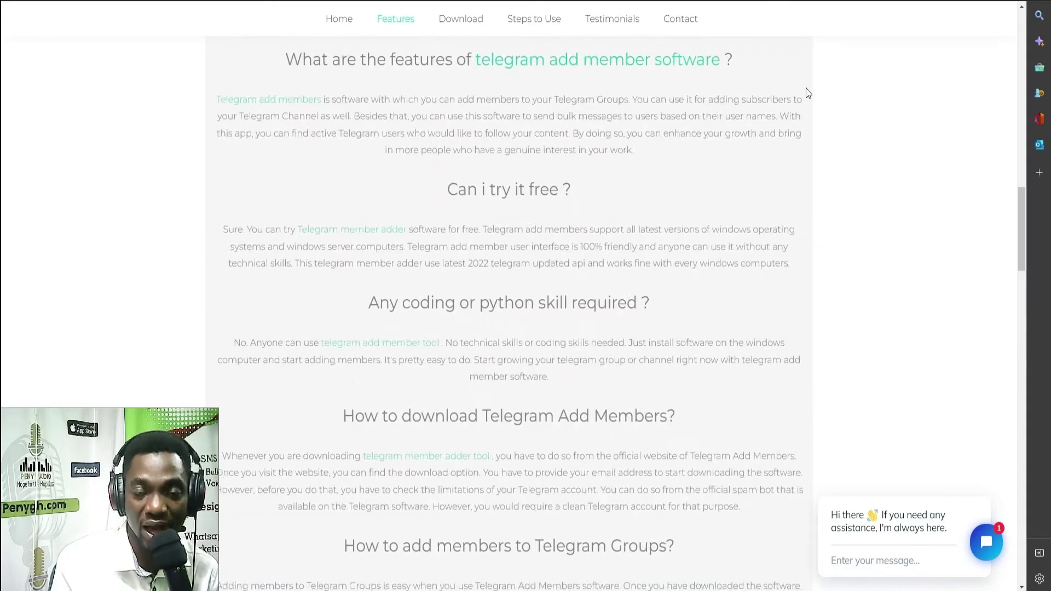
pyautogui.scroll(-1, 809, 93)
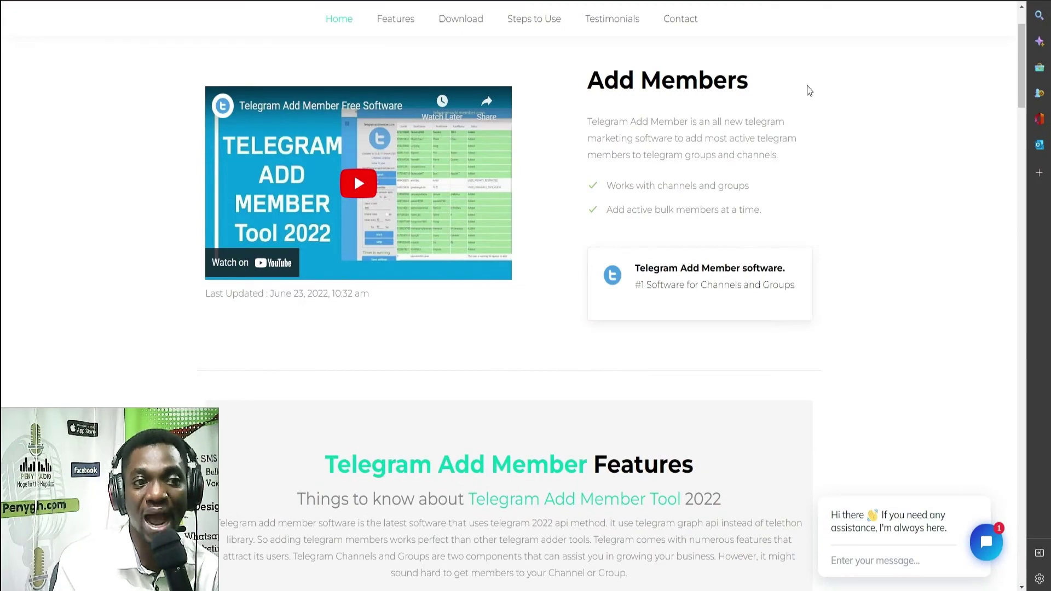
pyautogui.click(471, 23)
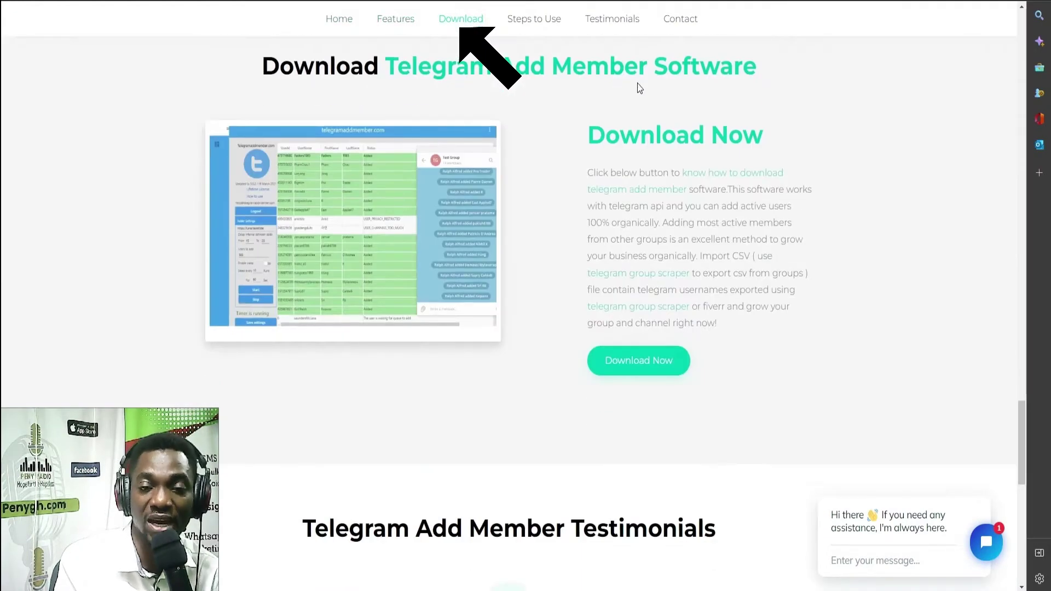